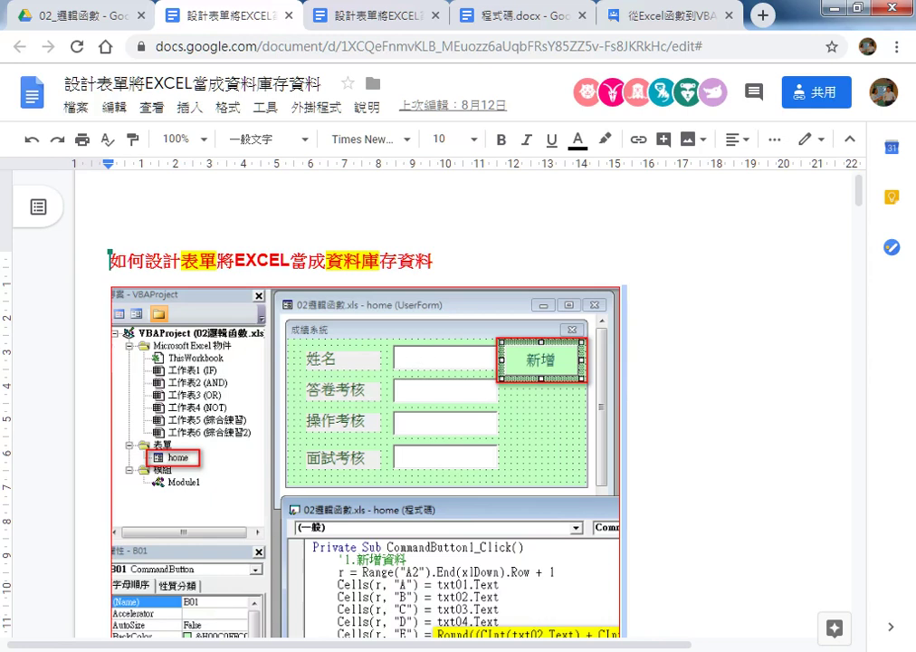
Switch from the Google Docs tutorial to the Excel workbook 02邏輯函數.xls
mouse_move(327, 639)
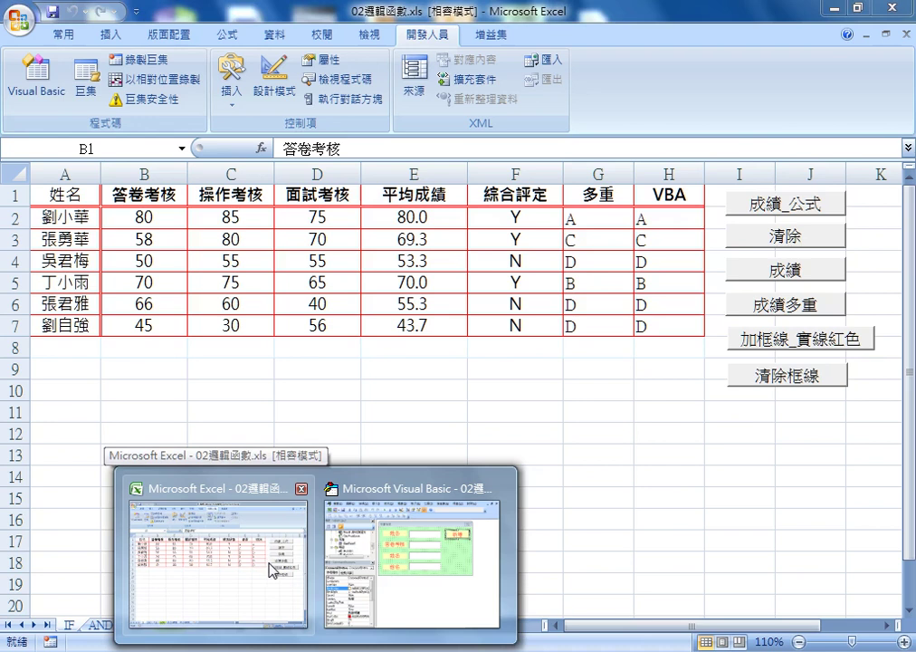
Bring Excel forward and open the Visual Basic Editor, dismissing the ThisWorkbook context menu
left_click(256, 568)
left_click(30, 65)
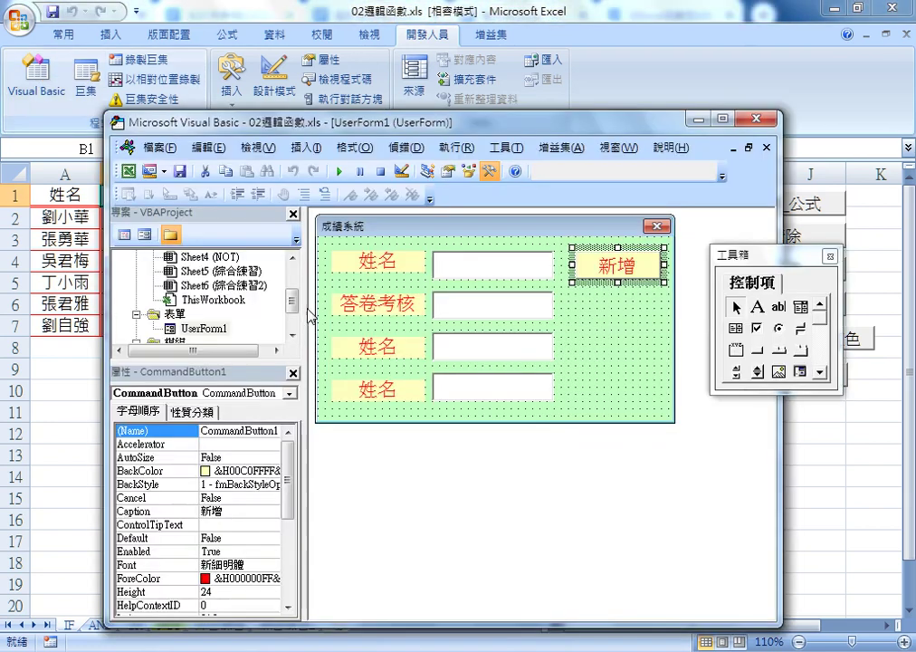
right_click(208, 299)
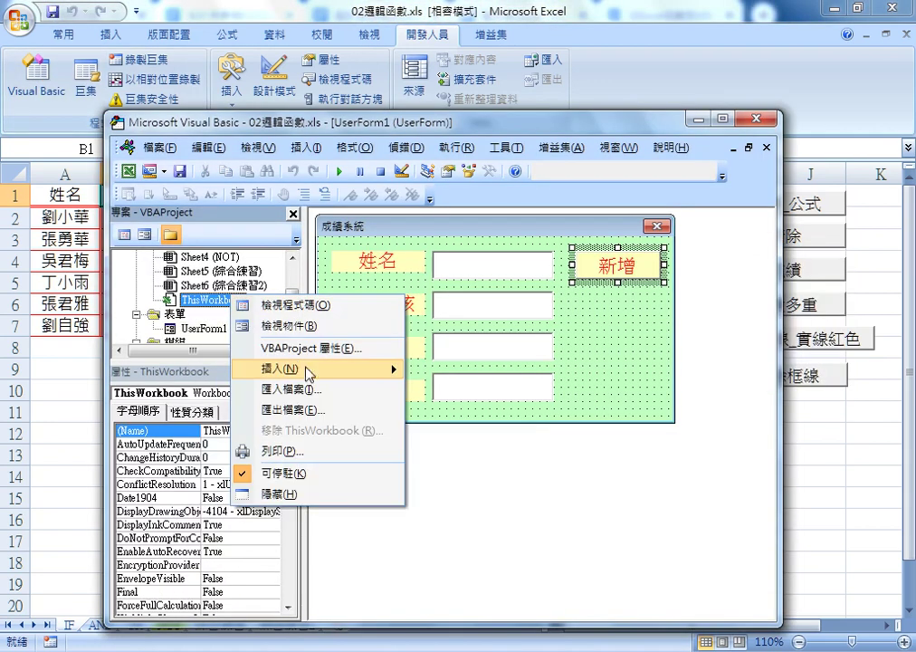
mouse_move(353, 368)
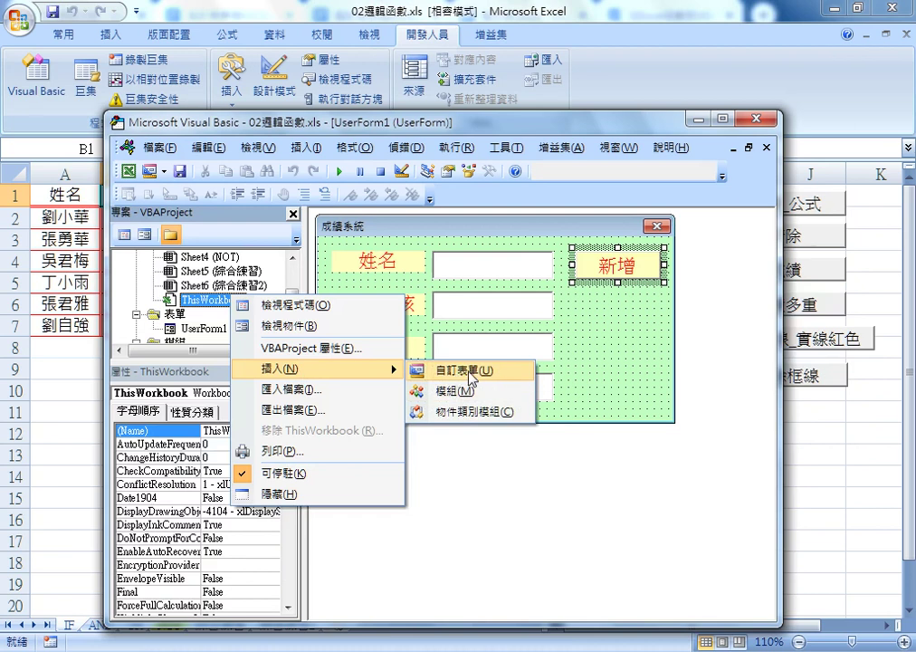
left_click(440, 510)
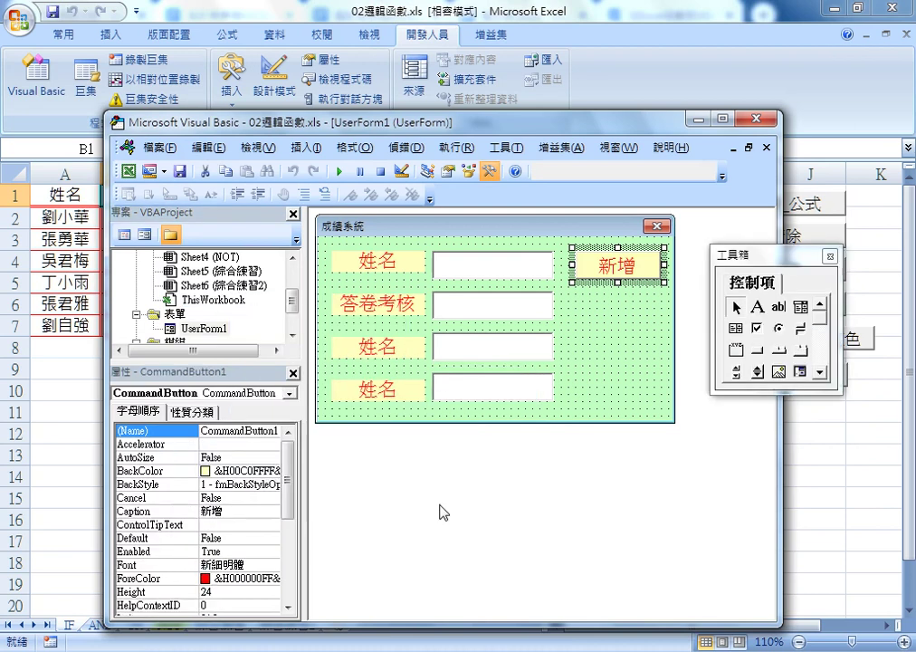
Close the Project Explorer, Properties and Toolbox panes, leaving only the 成績系統 form
left_click(293, 215)
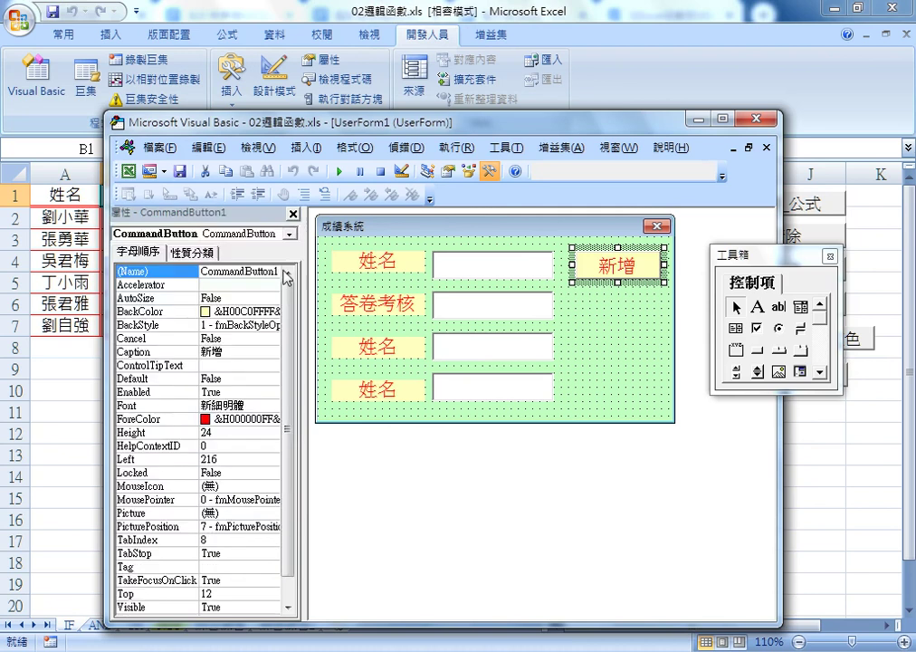
left_click(240, 207)
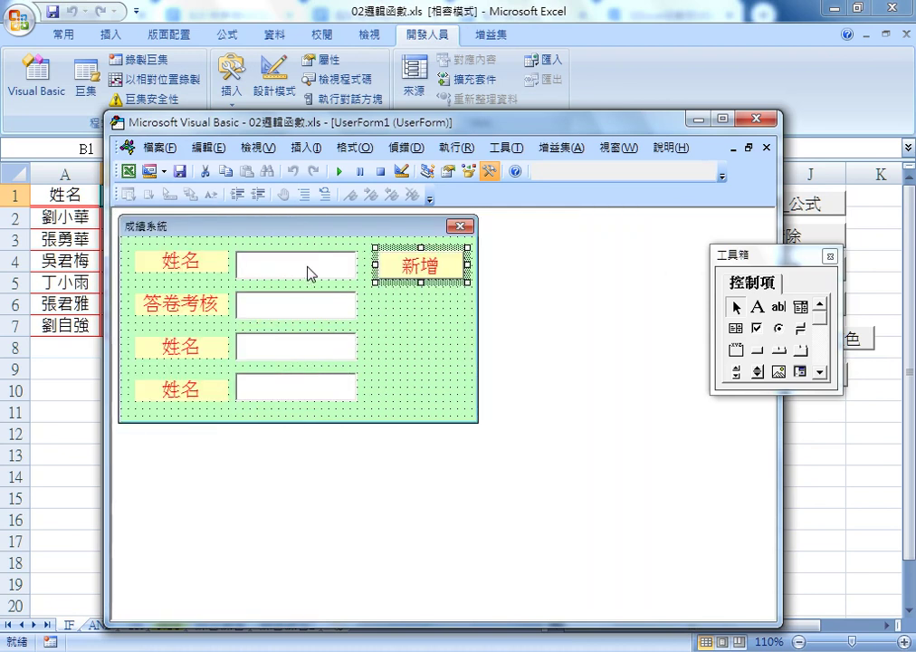
left_click(829, 256)
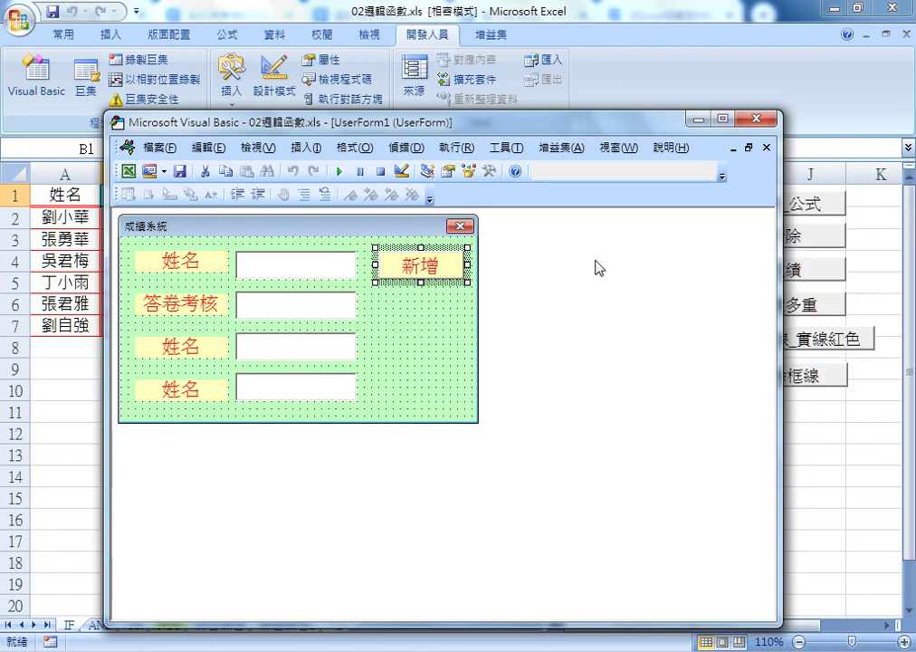
left_click(258, 147)
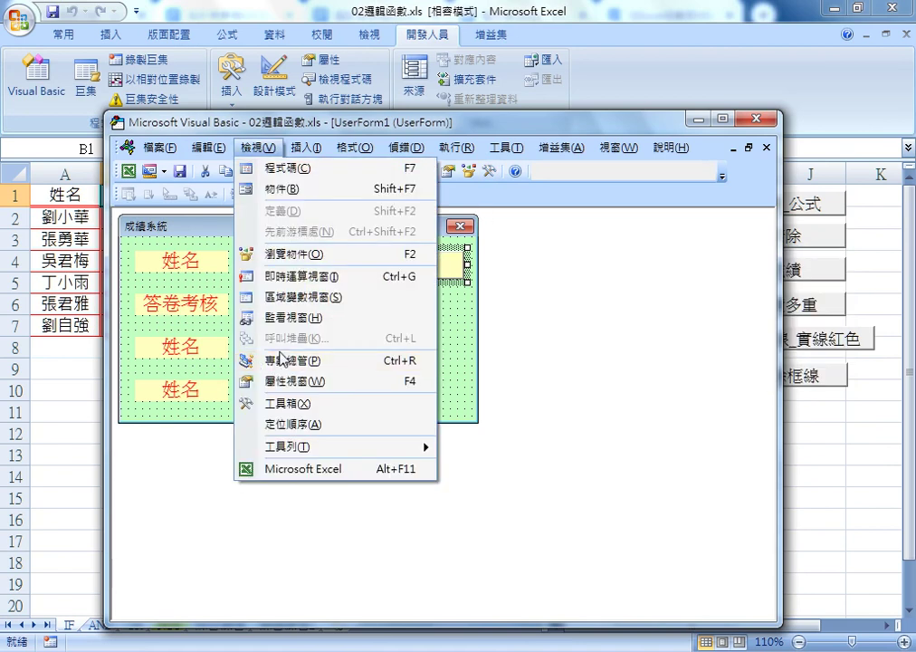
Restore Project Explorer and Properties panes, then drag their splitter so the VBAProject tree is taller
left_click(282, 360)
left_click(251, 149)
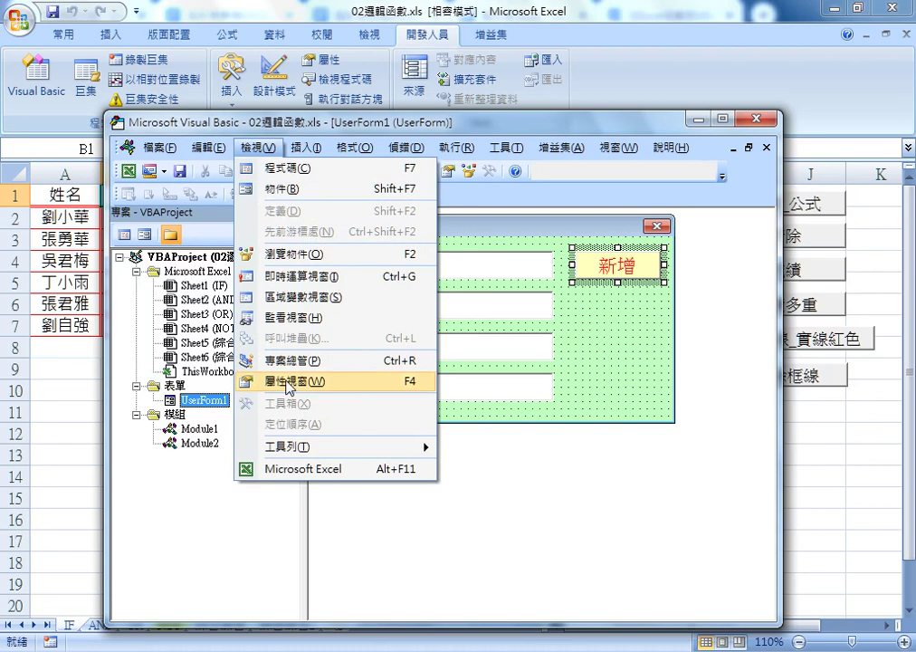
left_click(291, 385)
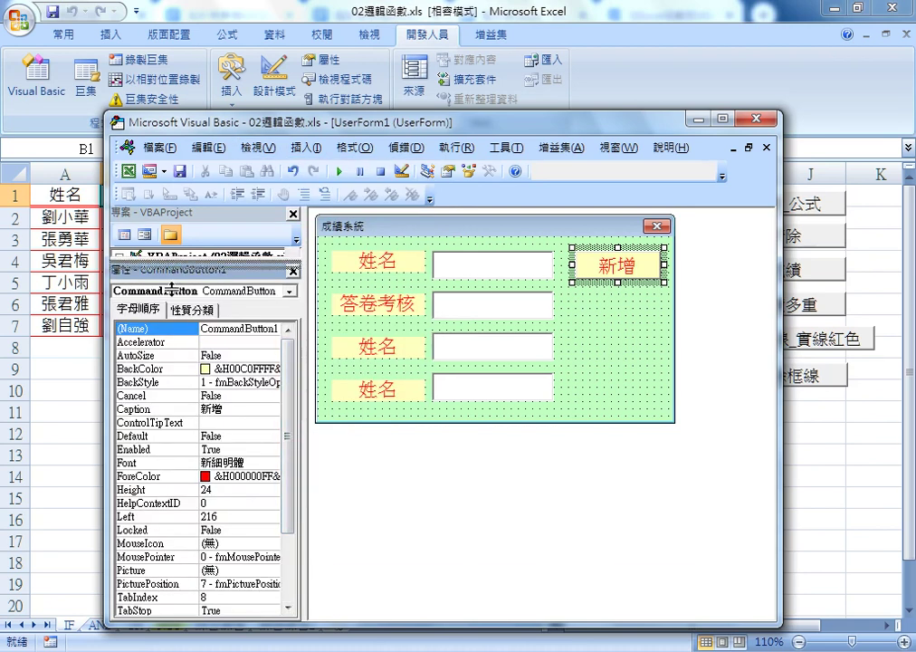
left_click_drag(172, 287, 176, 462)
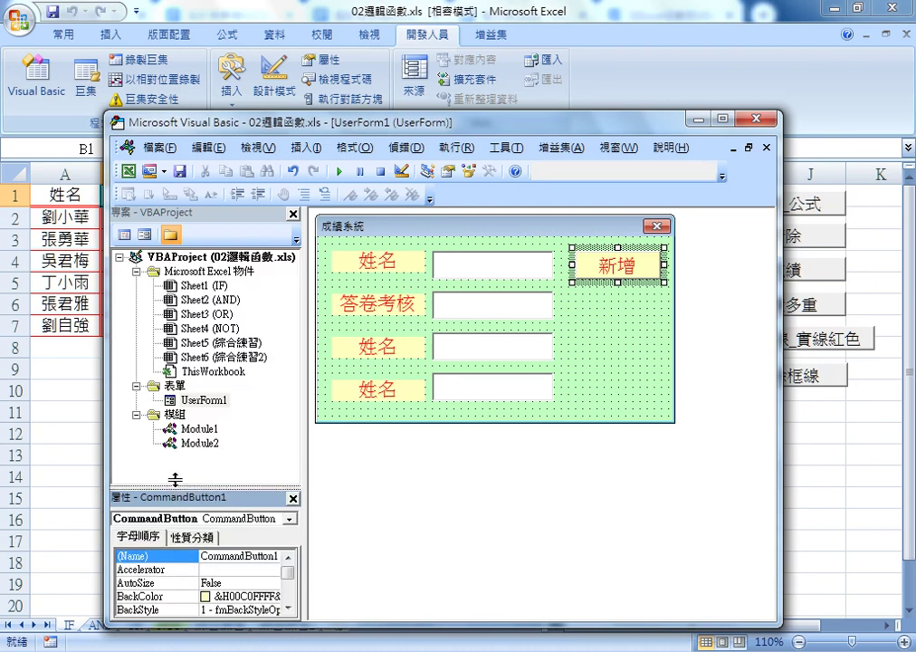
mouse_move(175, 461)
left_mouse_down()
mouse_move(176, 449)
mouse_move(186, 475)
left_mouse_up()
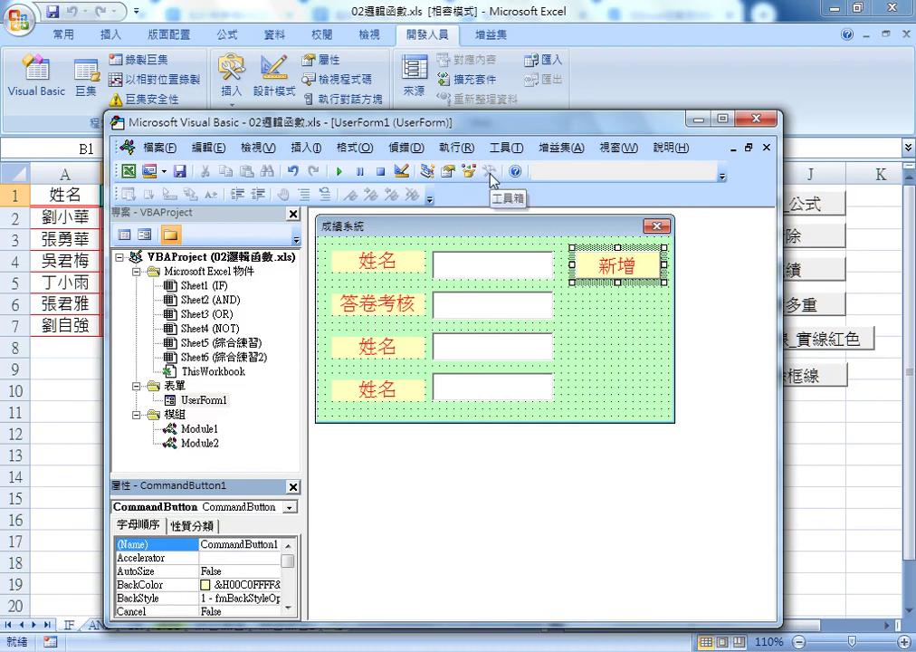
Select the 成績系統 form itself, toggling the Toolbox on and off again
left_click(603, 346)
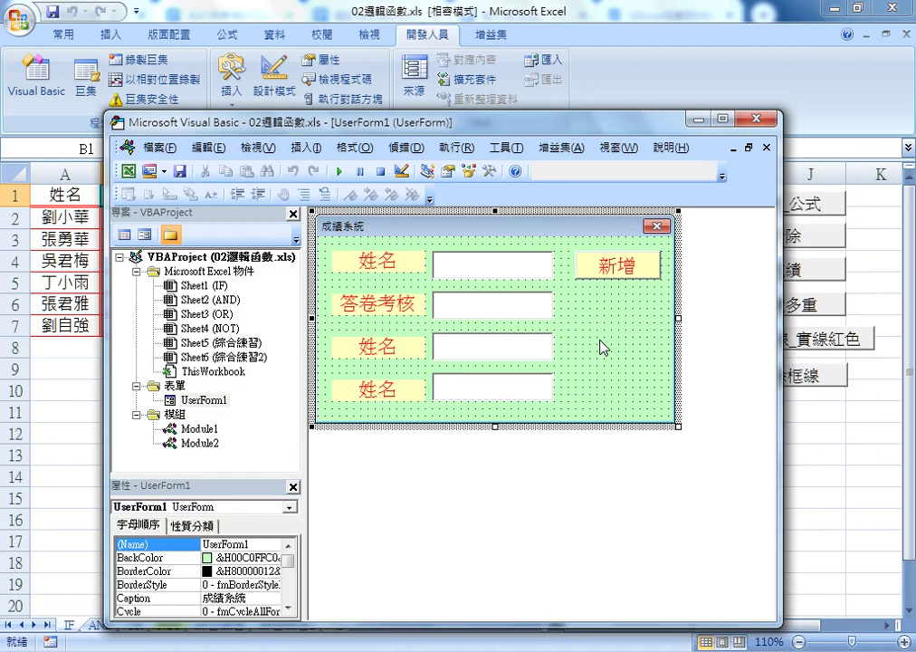
left_click(204, 399)
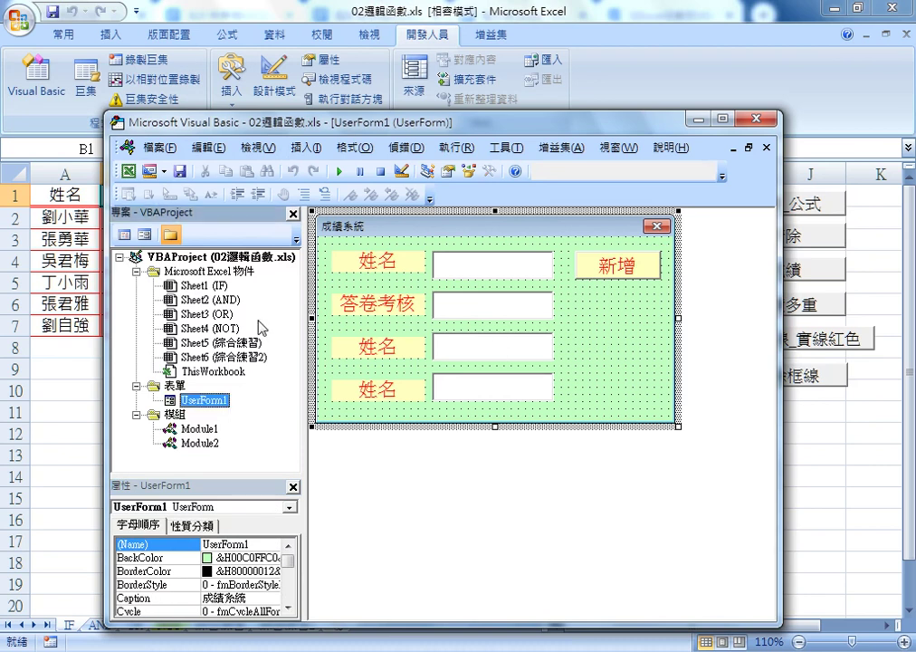
left_click(494, 225)
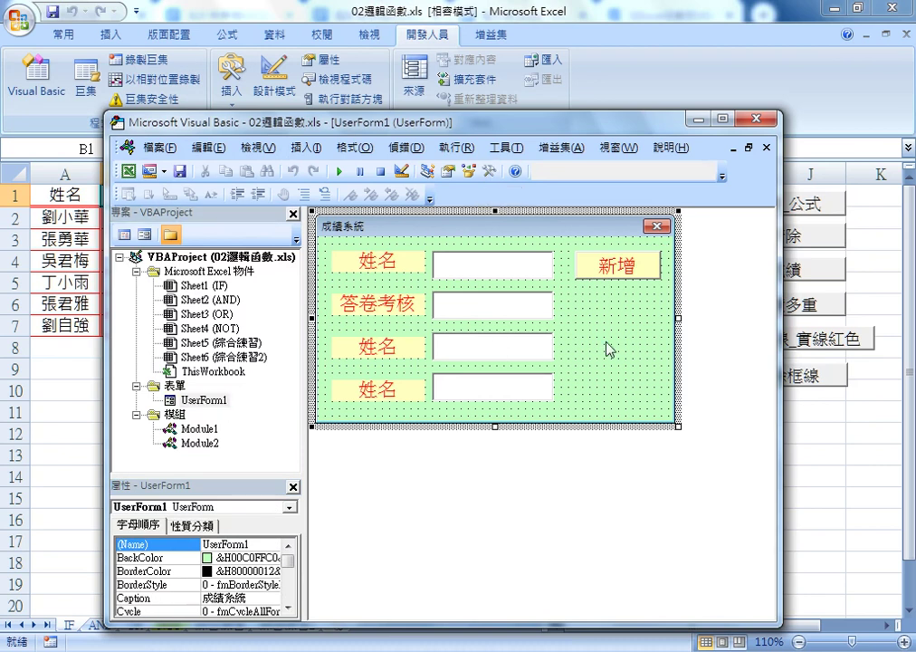
left_click(489, 172)
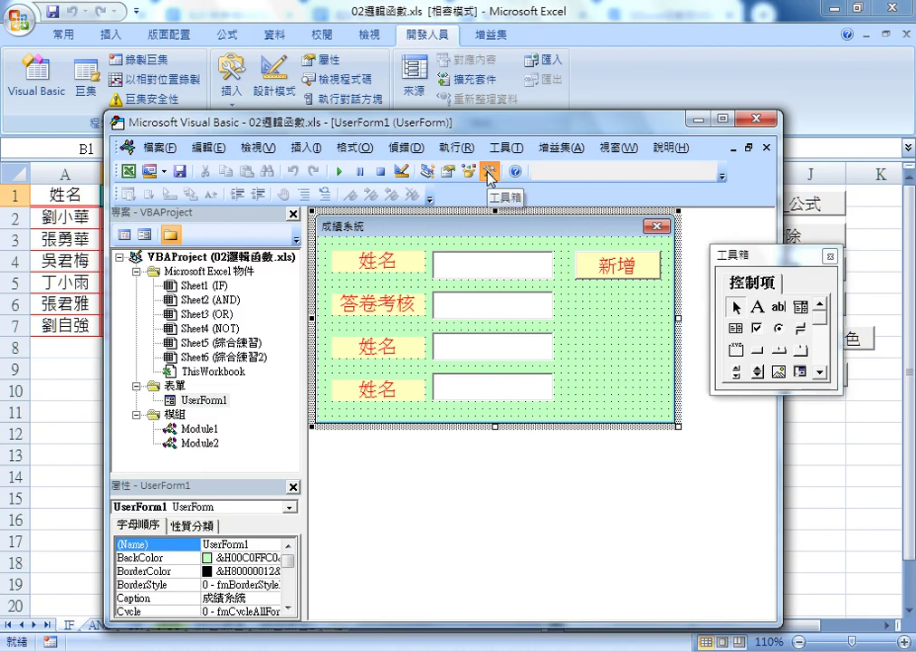
left_click(830, 257)
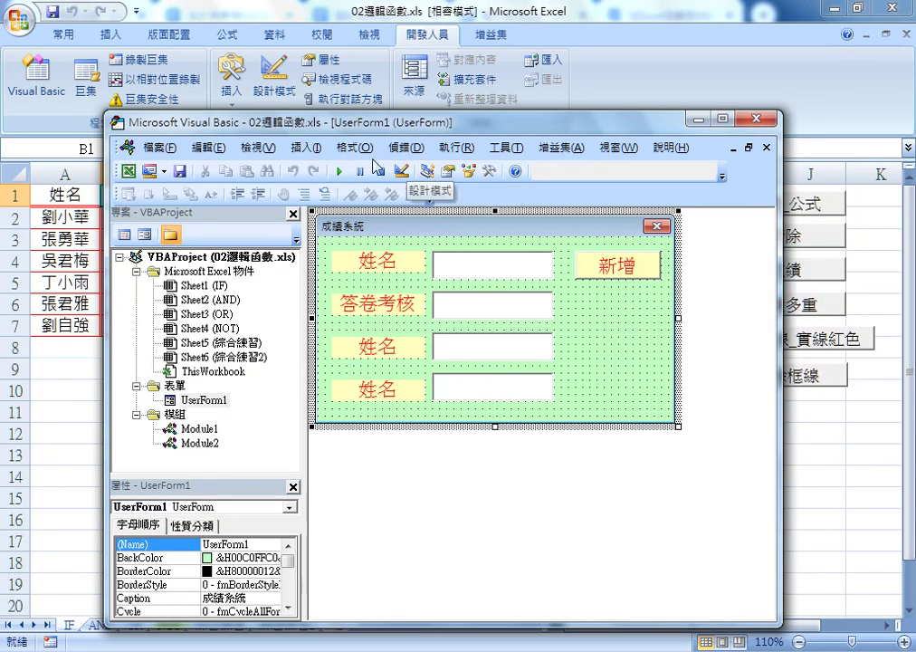
Open the View menu, highlight its pane options in red, then dismiss it
left_click(258, 147)
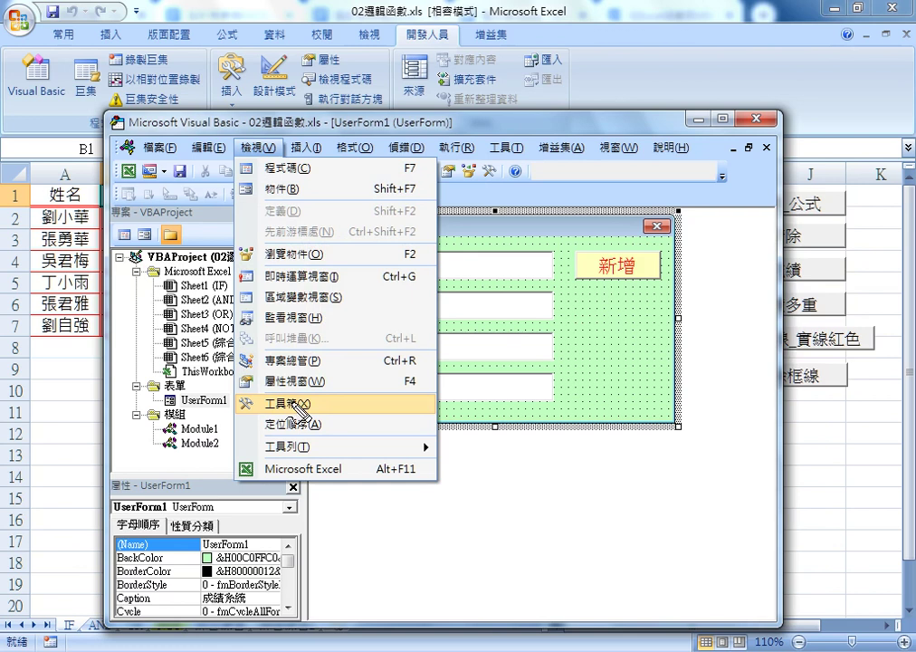
left_click_drag(313, 327, 304, 444)
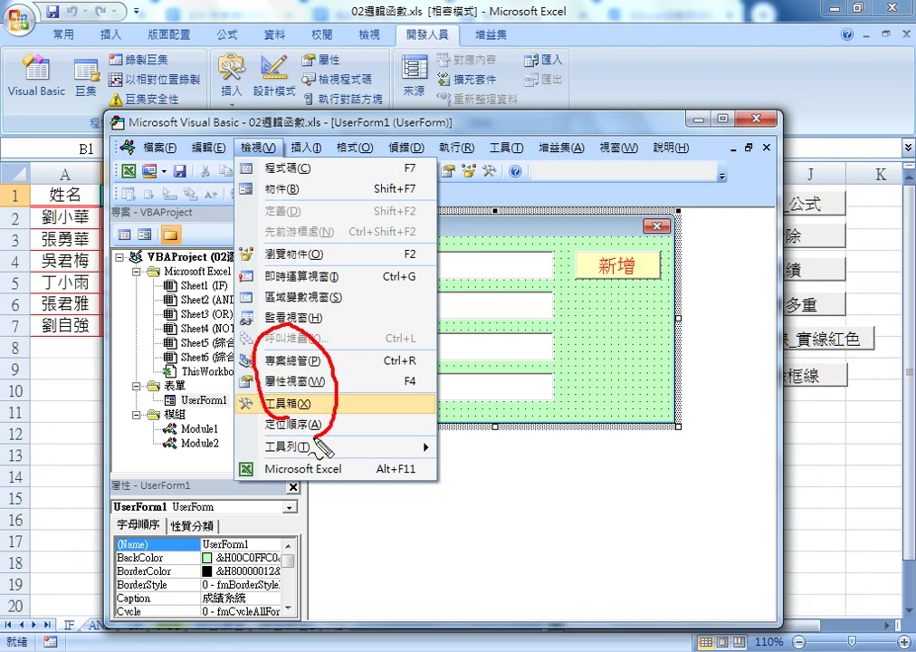
mouse_move(233, 134)
left_mouse_down()
mouse_move(242, 155)
mouse_move(290, 156)
left_mouse_up()
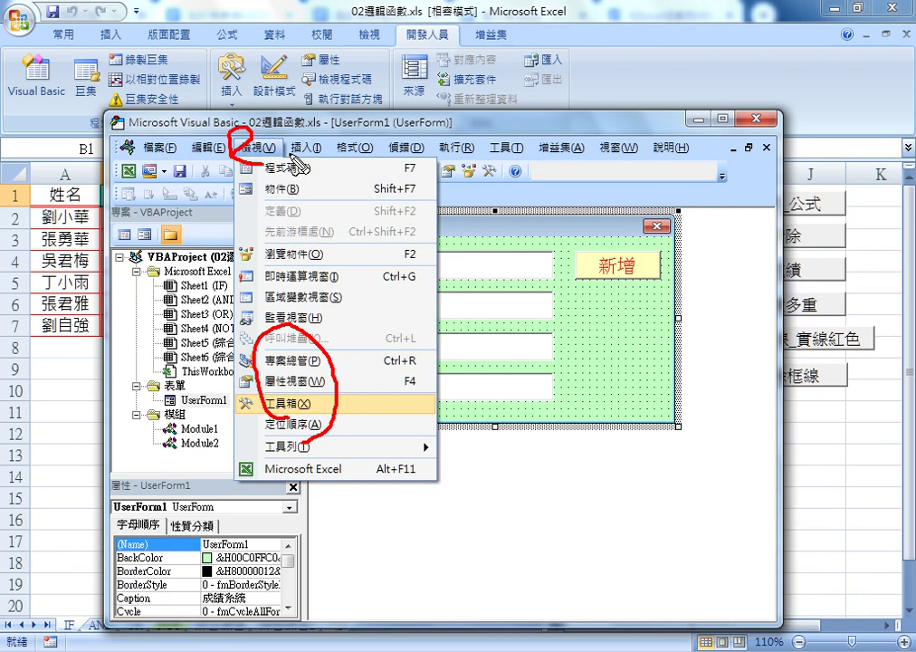
key("Escape")
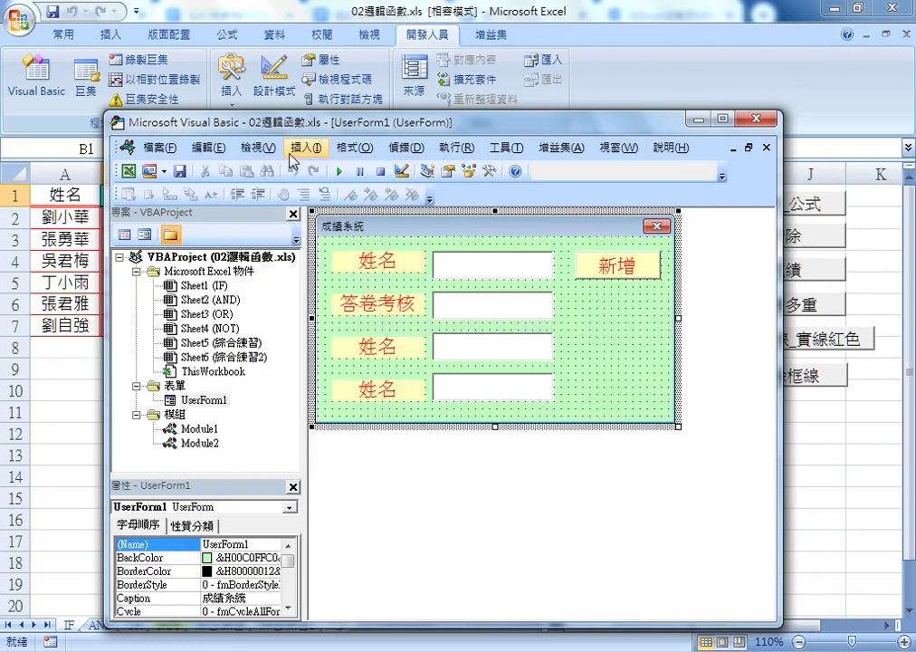
Move the editor up, re-dock the Project and Properties panes, and enlarge the form design area
left_click_drag(304, 131, 308, 75)
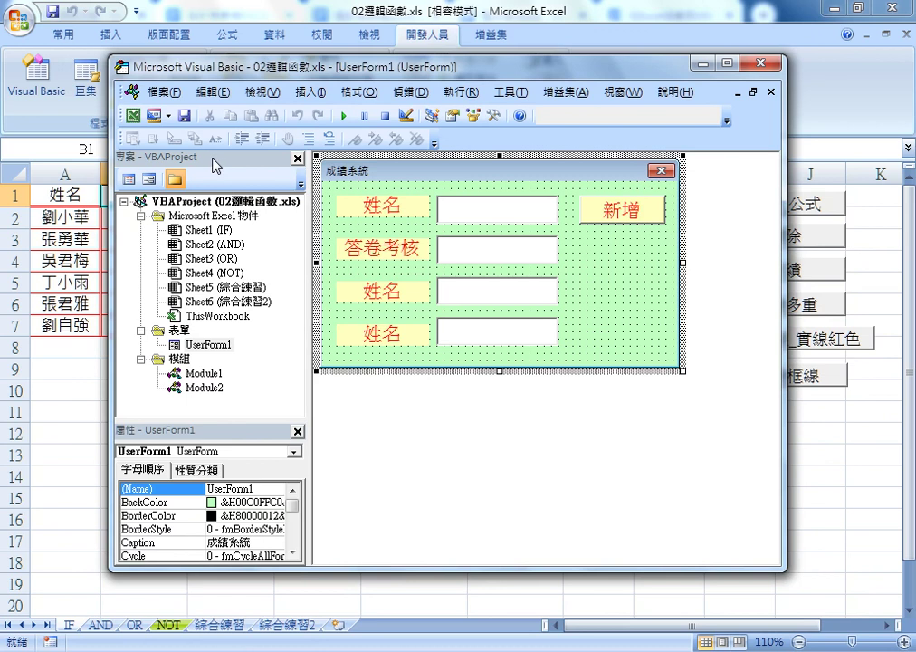
left_click_drag(217, 167, 465, 135)
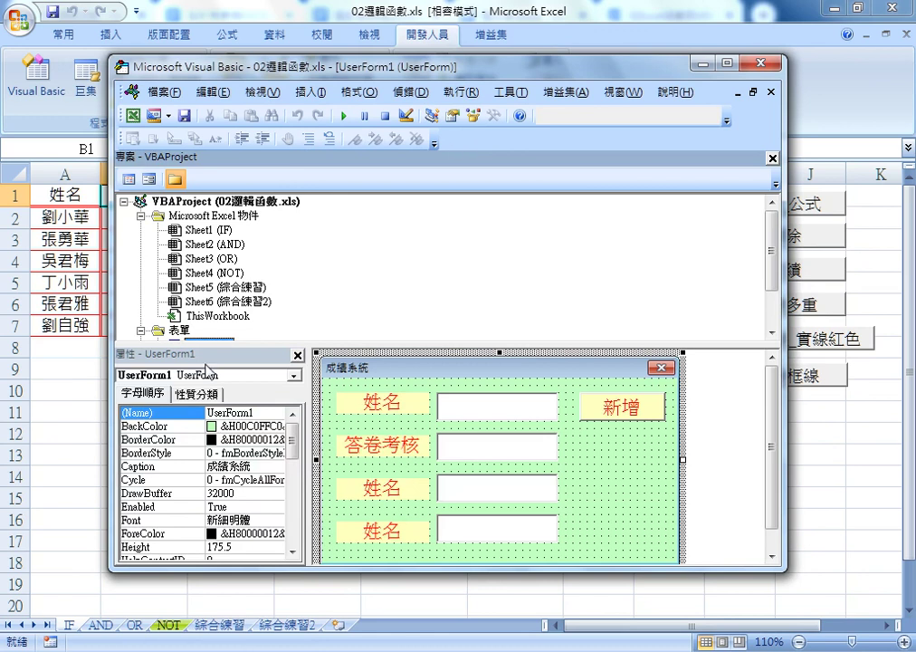
mouse_move(222, 356)
left_mouse_down()
mouse_move(331, 564)
mouse_move(375, 573)
left_mouse_up()
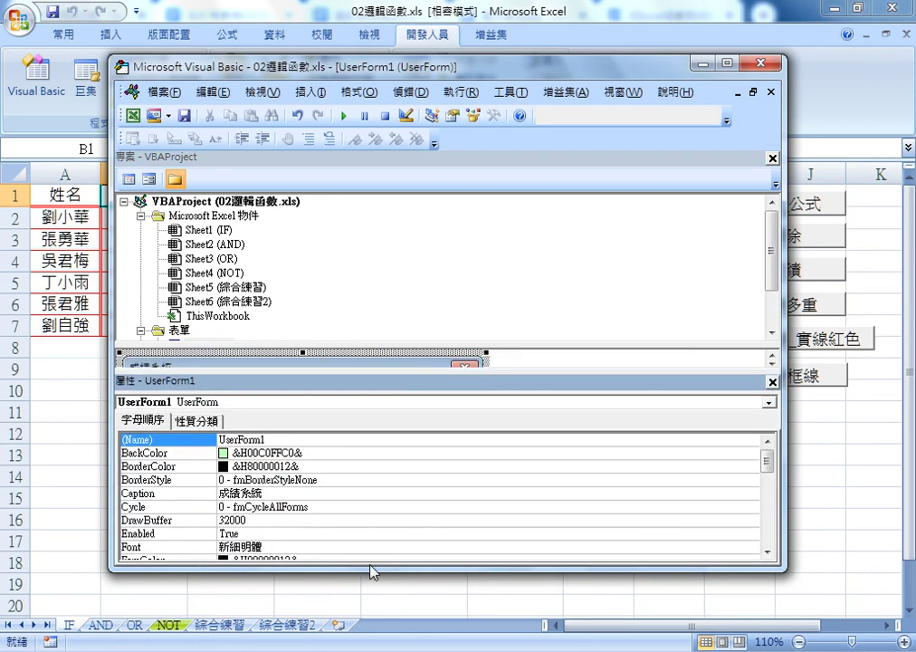
left_click_drag(410, 345, 412, 267)
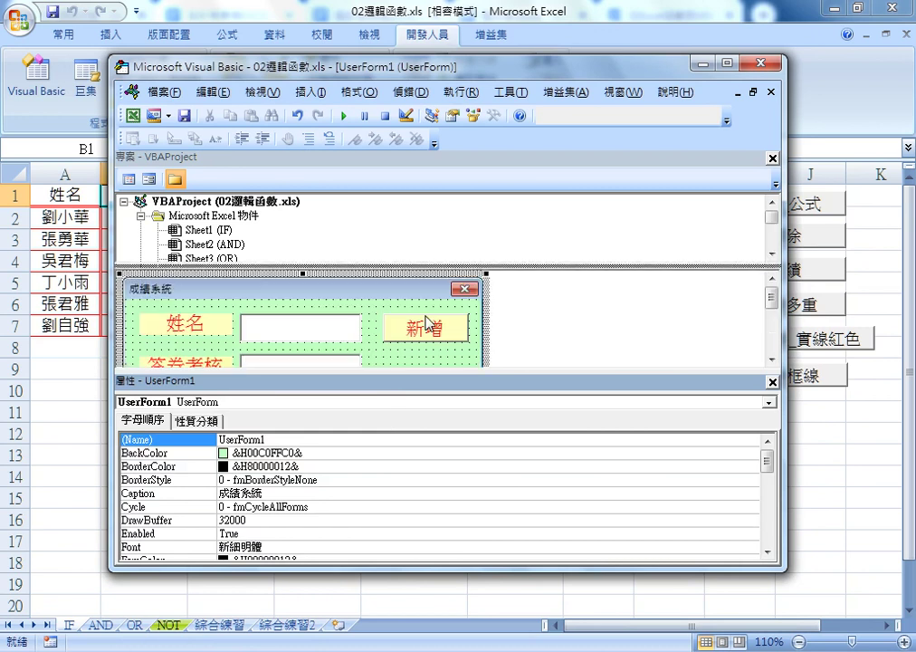
left_click_drag(427, 371, 423, 435)
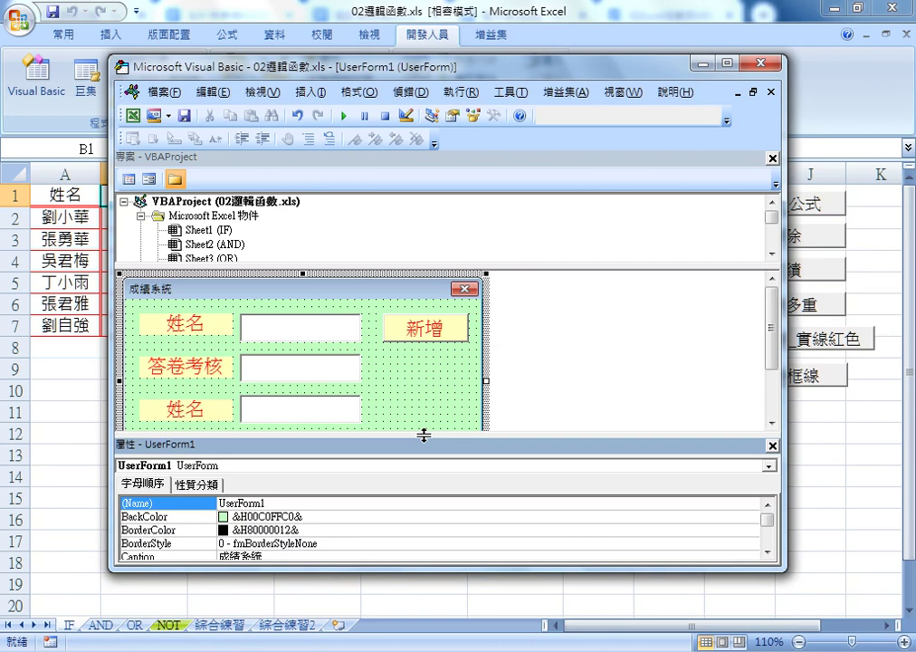
Close the Properties pane, restore the Project Explorer, and shift the editor to reveal column B scores
left_click(772, 446)
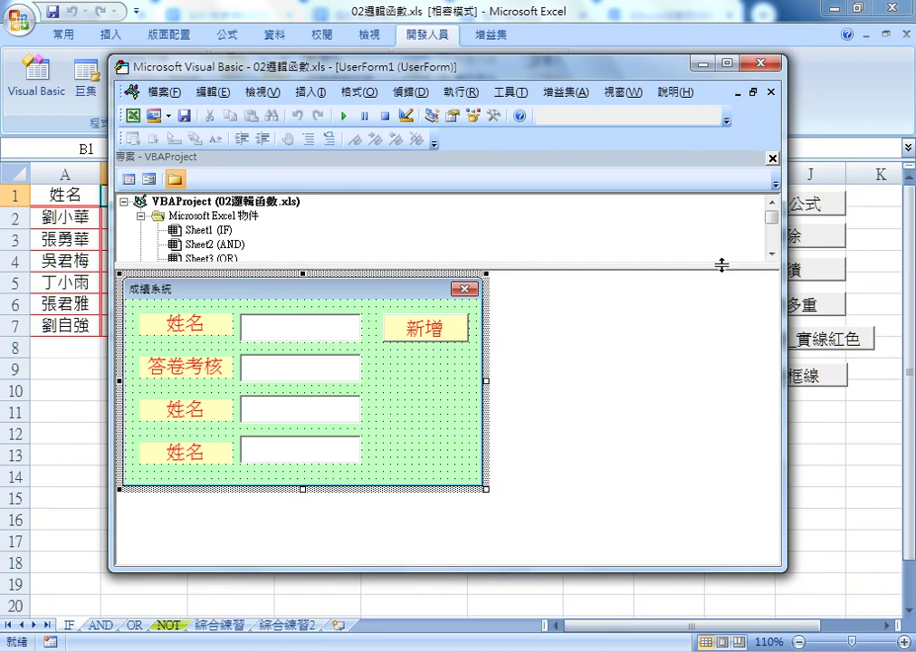
left_click_drag(720, 266, 640, 184)
left_click(262, 91)
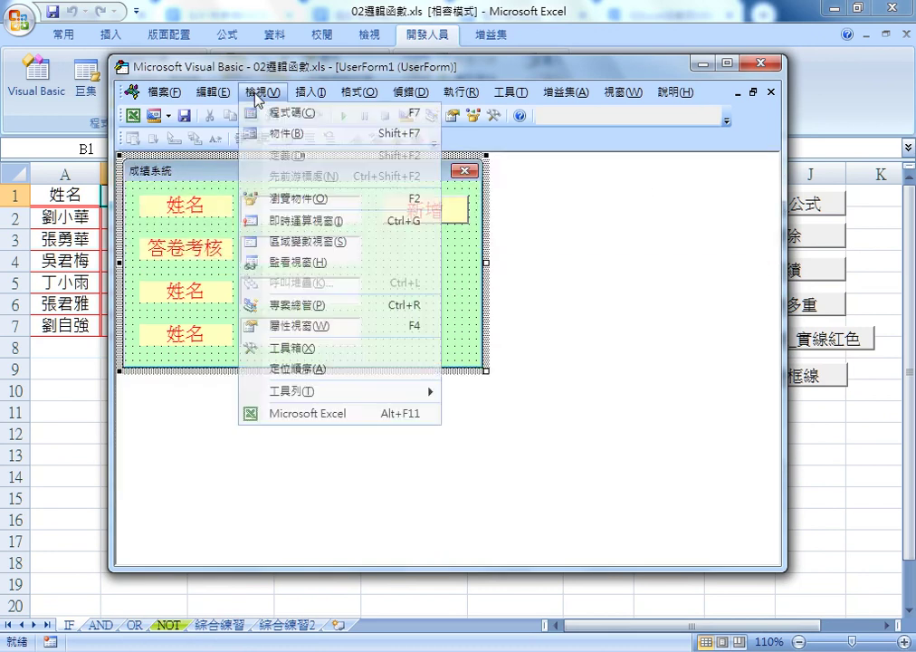
left_click(305, 304)
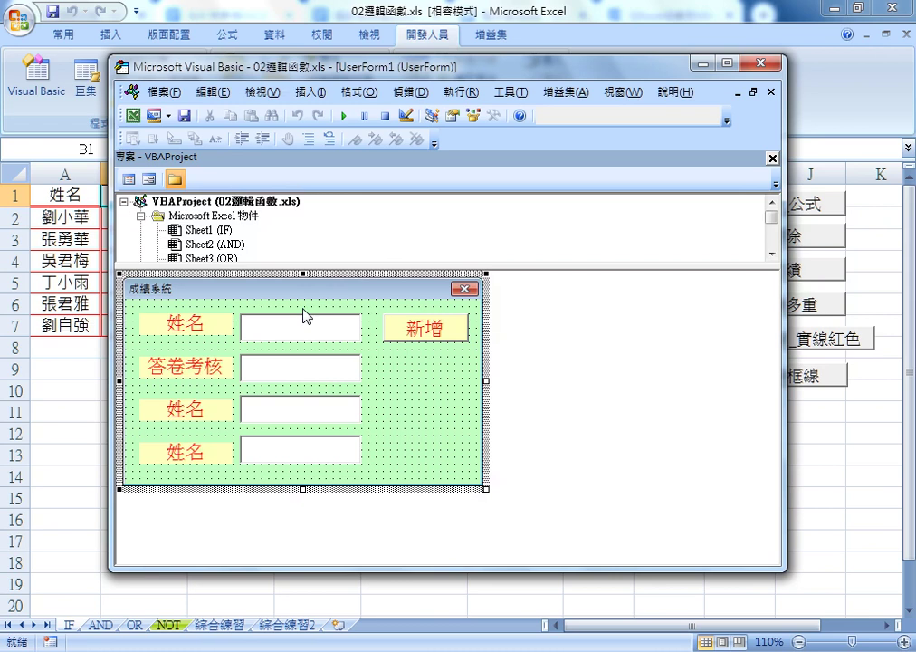
left_click_drag(395, 70, 470, 36)
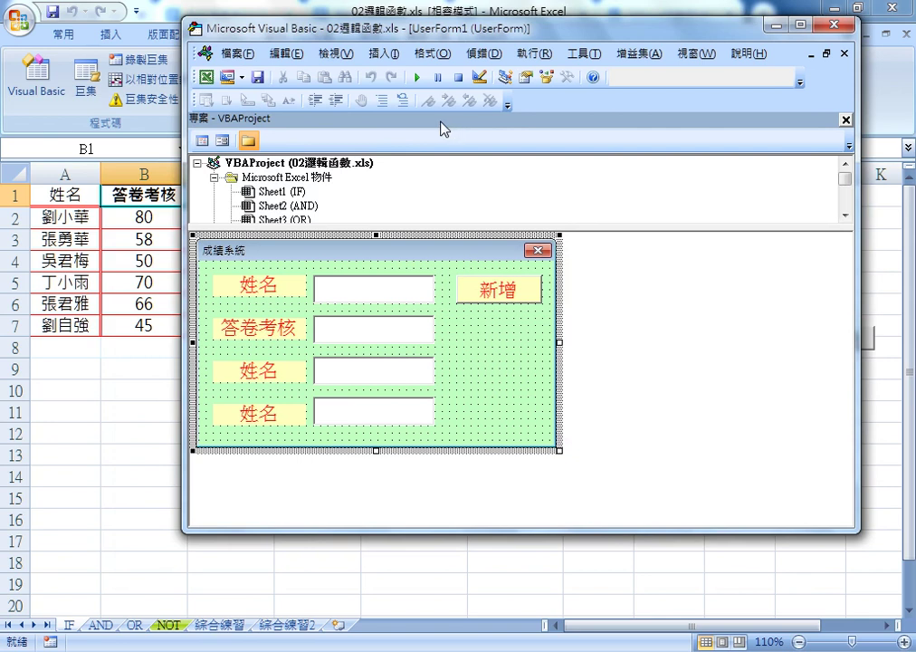
Float the Project - VBAProject window as a small window over the 成績系統 form
mouse_move(441, 129)
left_mouse_down()
mouse_move(265, 178)
mouse_move(157, 180)
left_mouse_up()
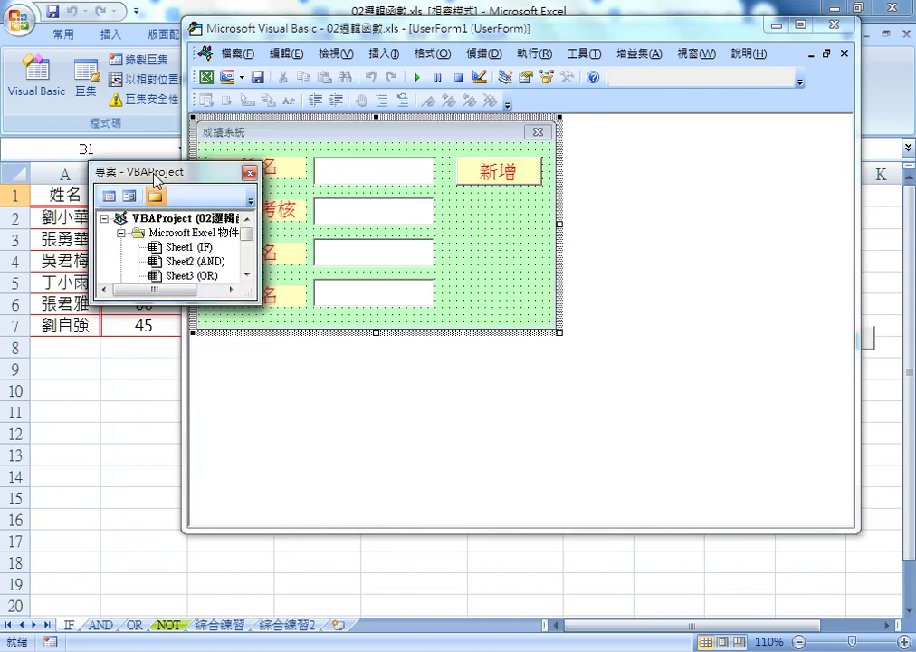
left_click(250, 172)
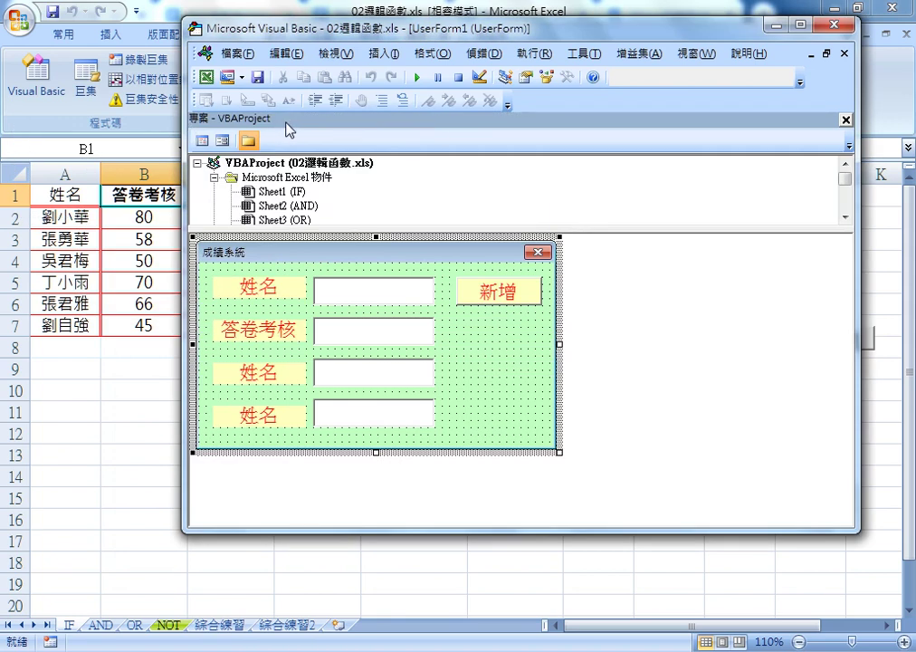
left_click_drag(288, 127, 142, 197)
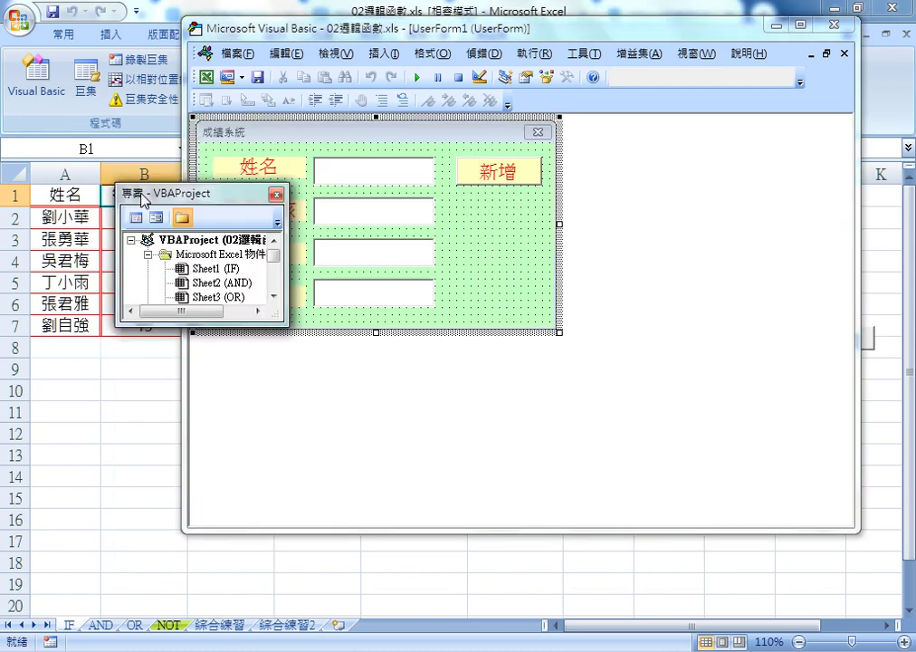
left_click_drag(142, 197, 461, 227)
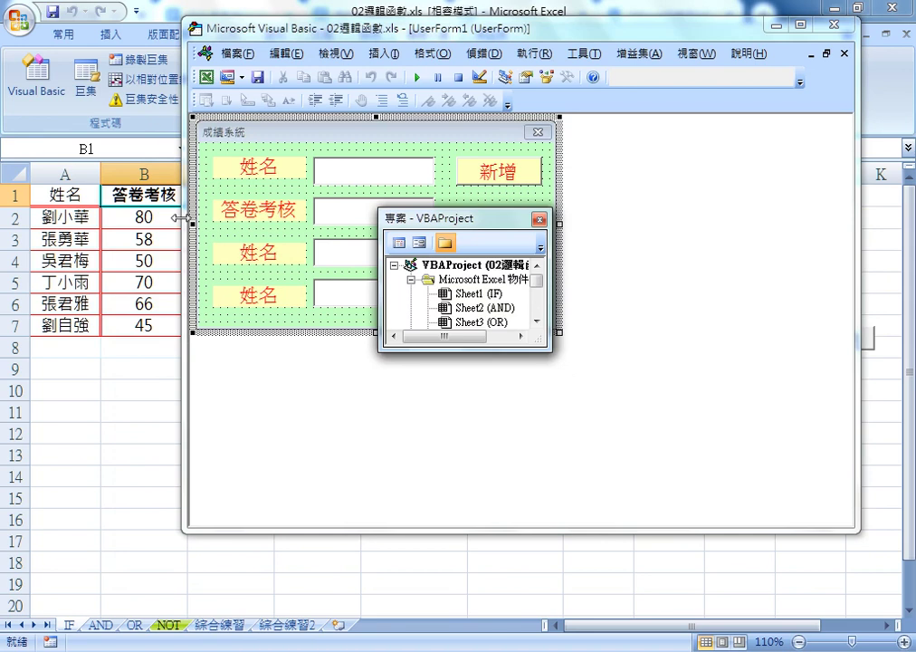
Dock the floating Project Explorer along the editor's left edge beside the form
mouse_move(389, 218)
left_mouse_down()
mouse_move(256, 224)
mouse_move(186, 210)
left_mouse_up()
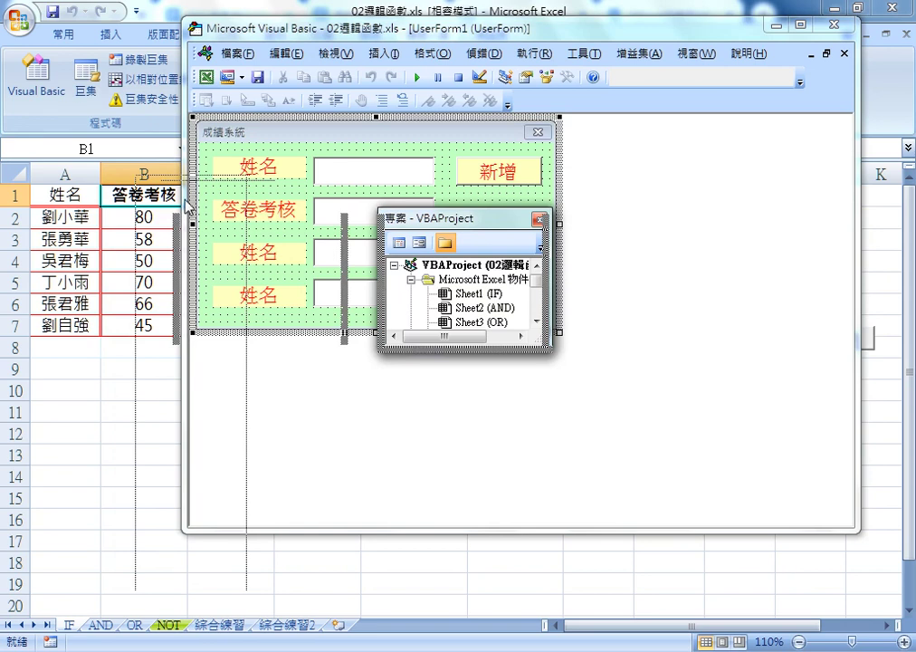
left_click_drag(186, 212, 189, 170)
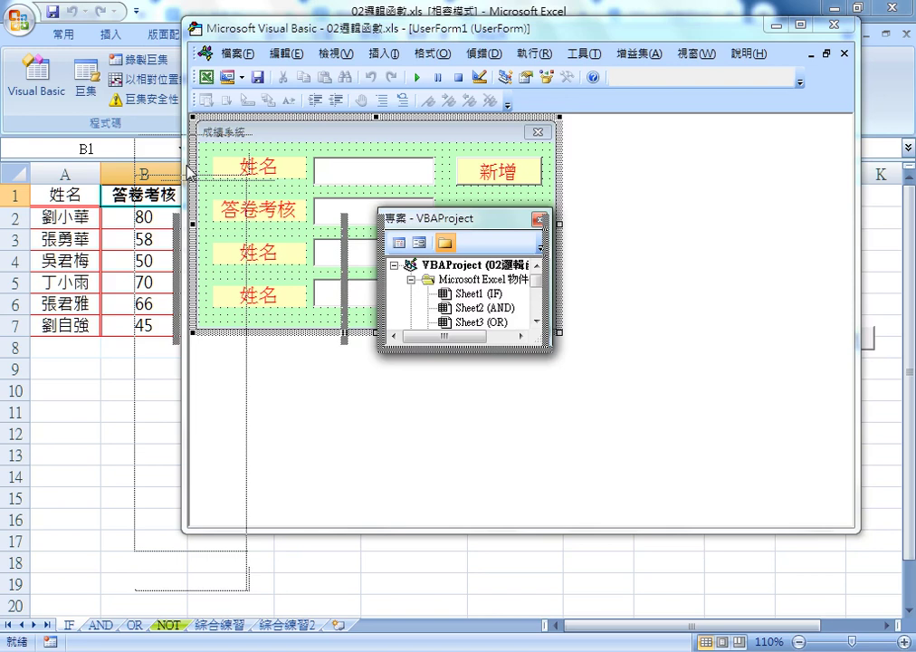
left_click_drag(189, 170, 186, 164)
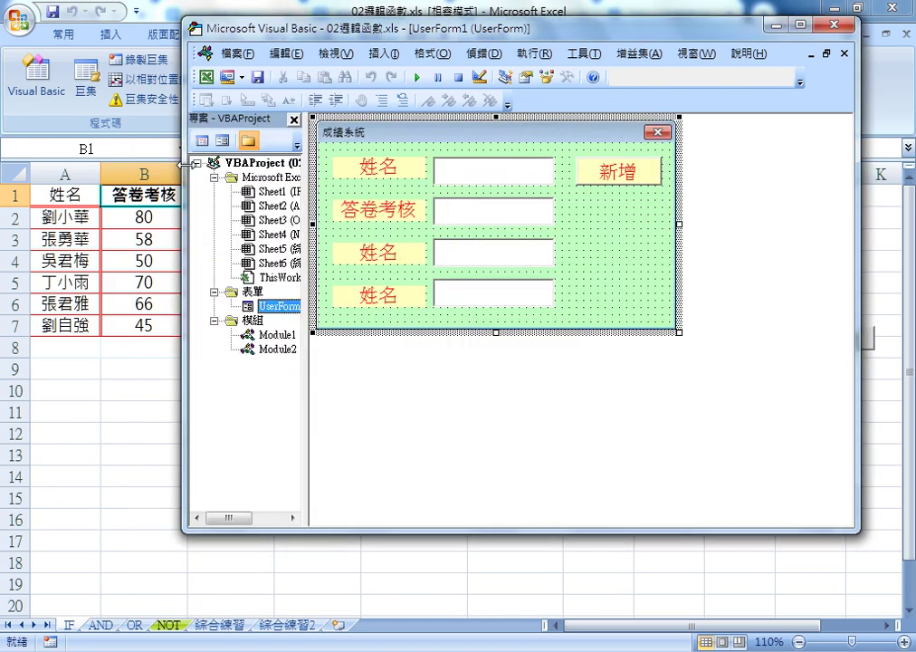
mouse_move(227, 119)
left_mouse_down()
mouse_move(412, 178)
mouse_move(190, 158)
left_mouse_up()
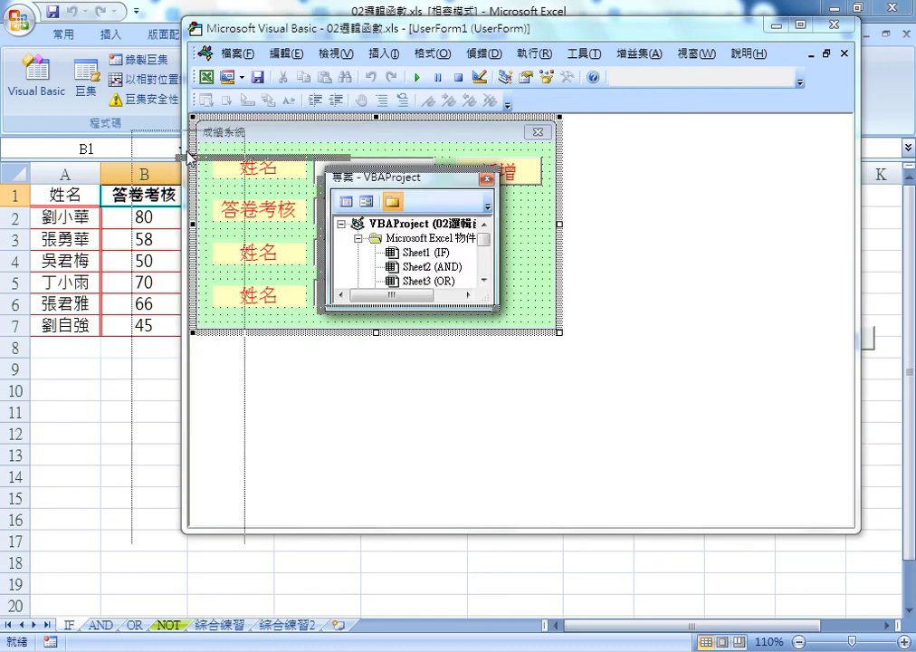
left_click_drag(190, 158, 179, 151)
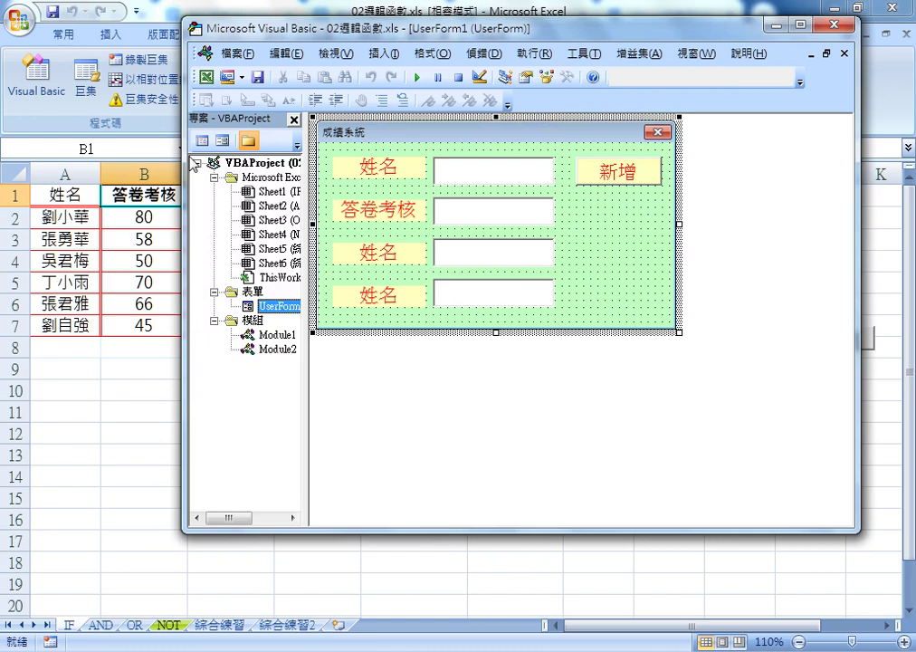
Open 屬性視窗 for UserForm1 and dock it under the Project Explorer on the left
left_click(335, 53)
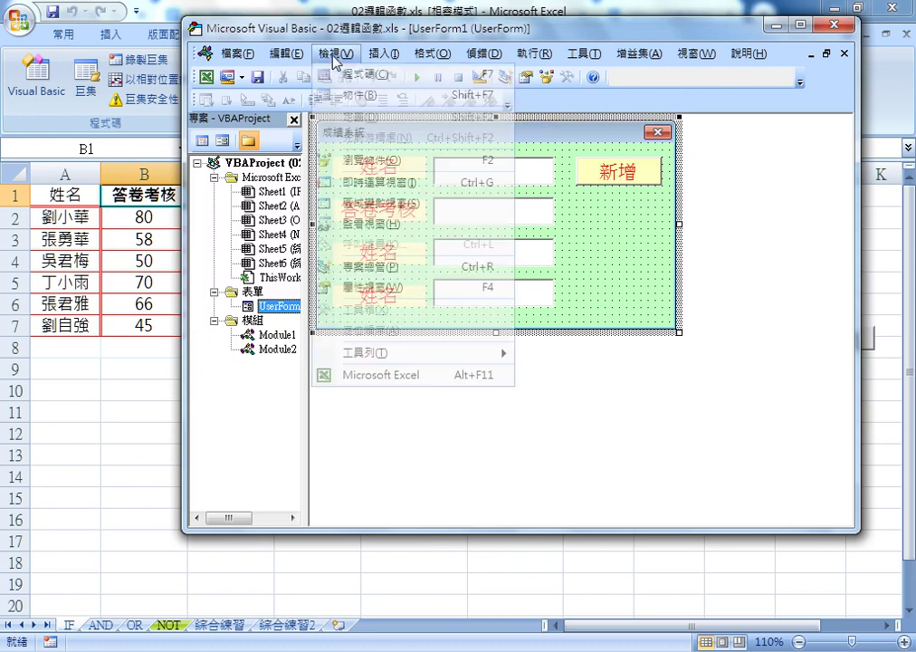
left_click(372, 287)
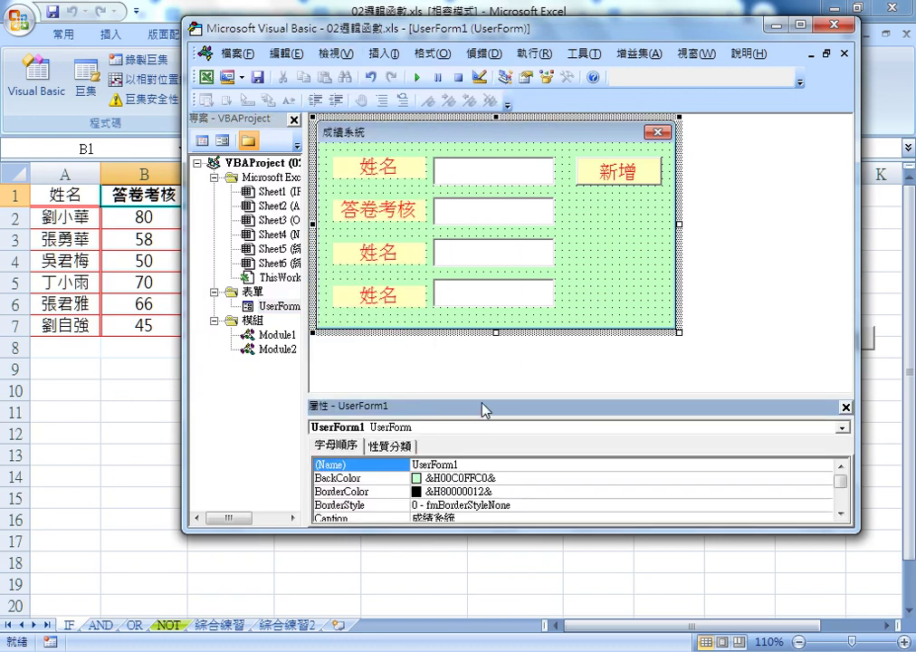
left_click_drag(488, 421, 187, 437)
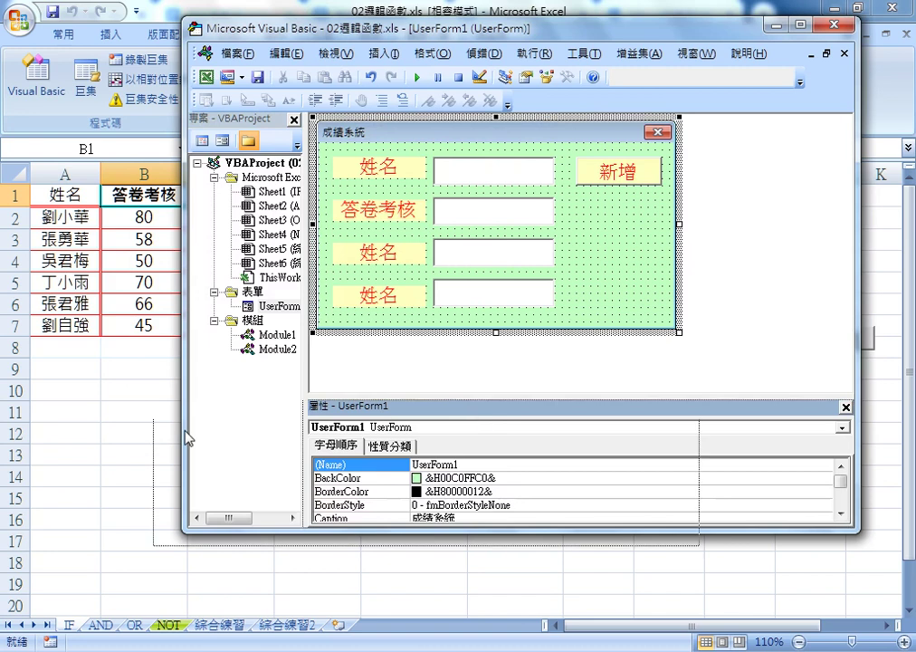
left_click_drag(187, 437, 181, 431)
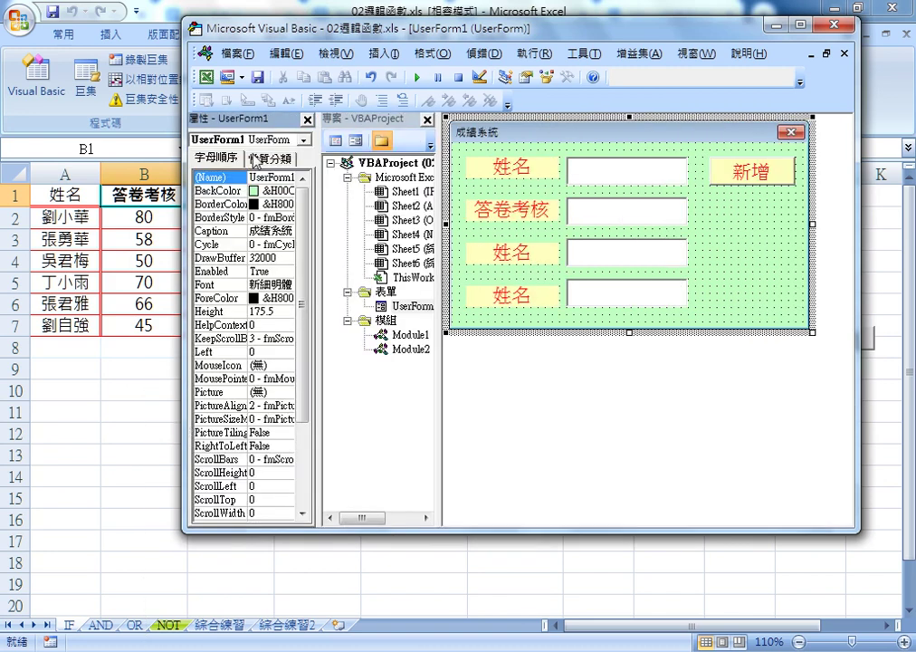
left_click_drag(256, 128, 194, 125)
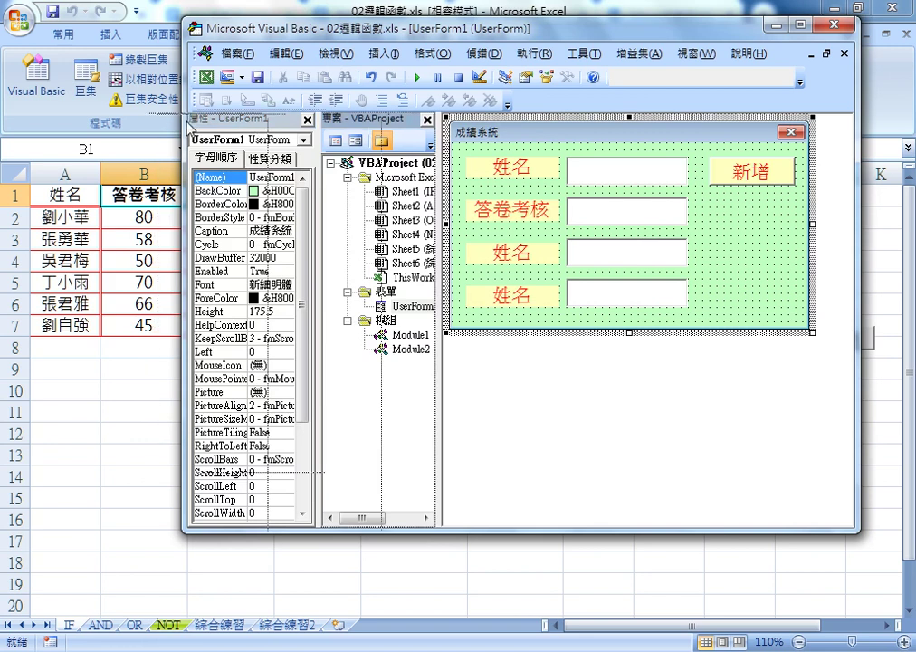
left_click_drag(193, 125, 180, 121)
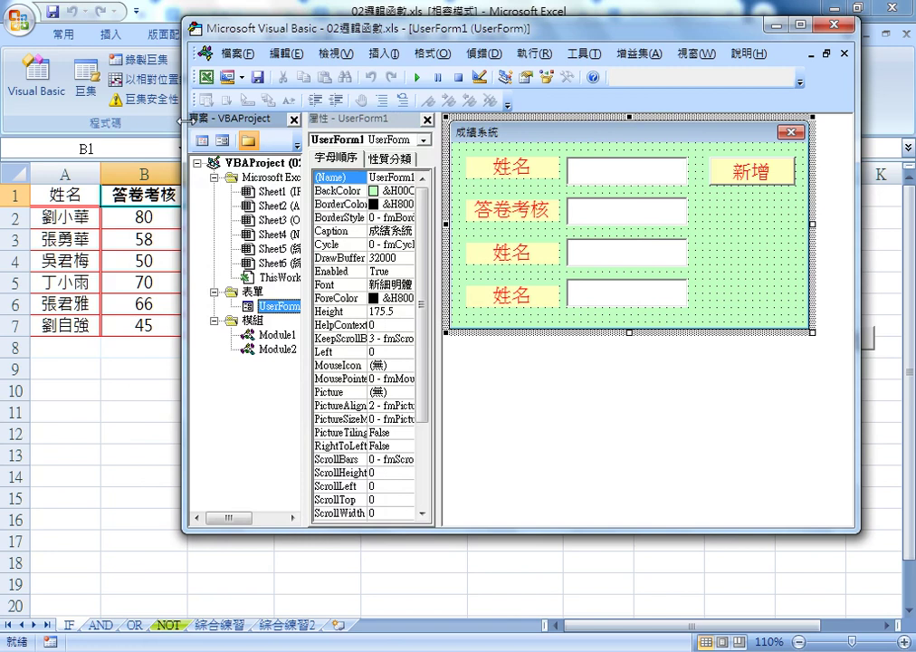
left_click_drag(288, 105, 242, 589)
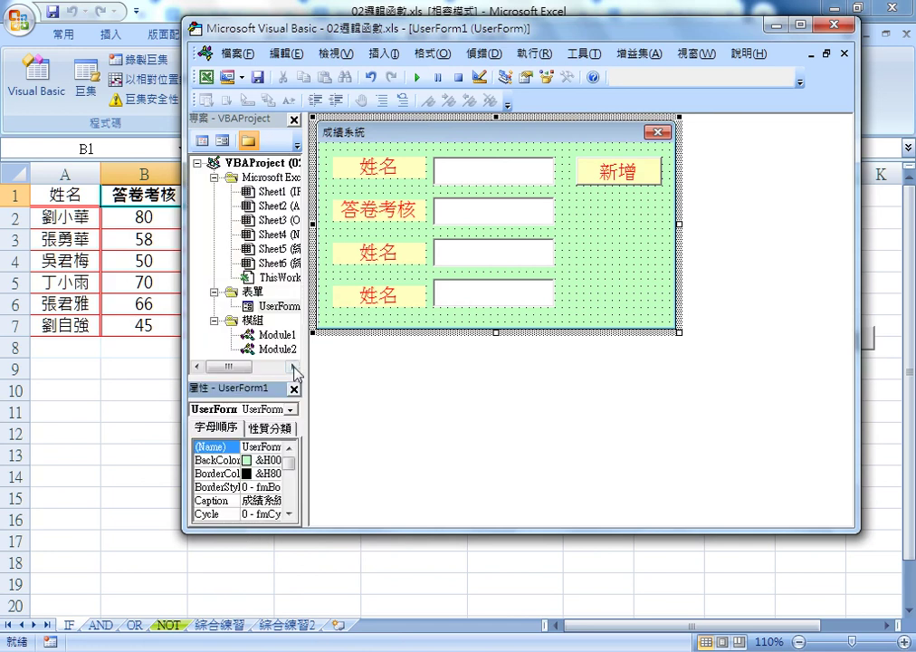
Widen the left panes so names like Sheet1 (IF) show in full
left_click_drag(307, 337, 338, 358)
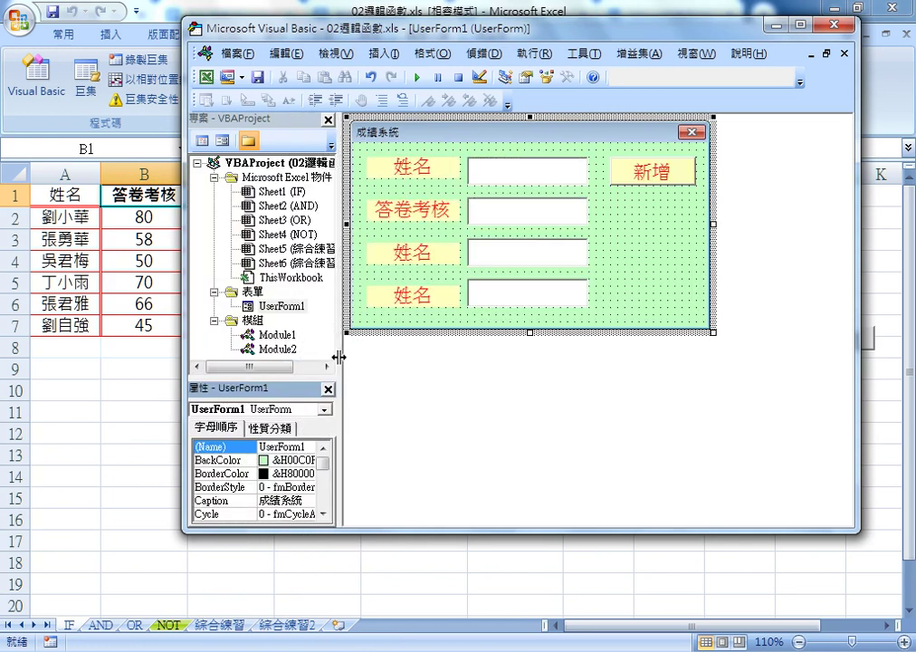